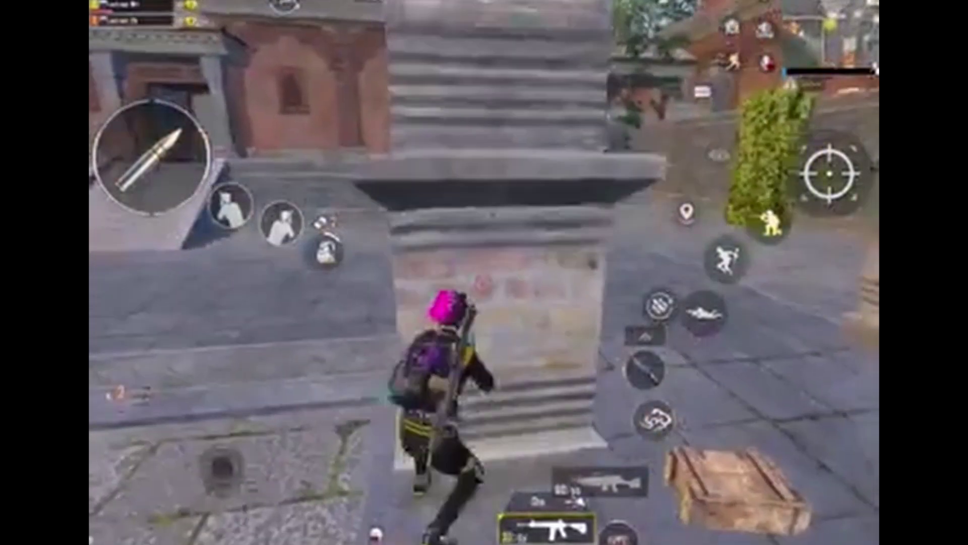
key("c")
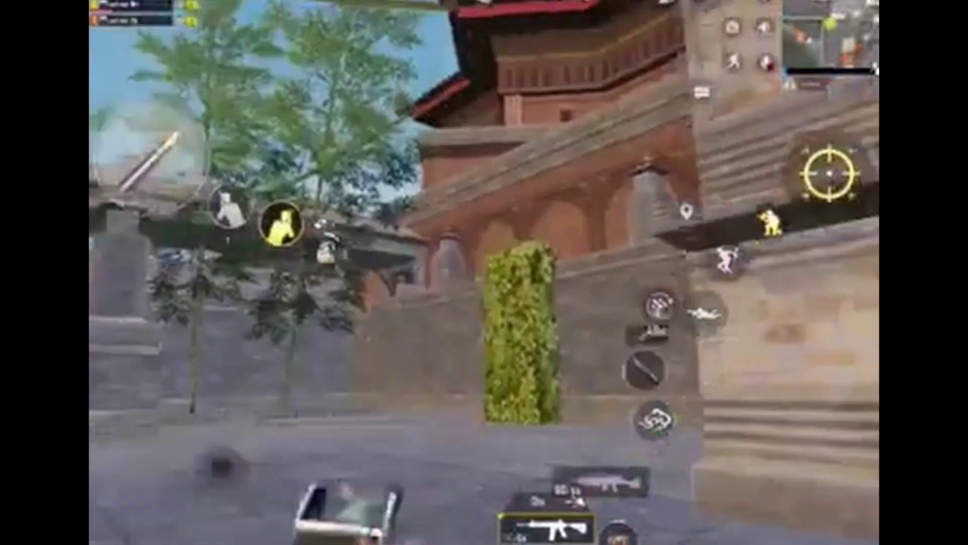
key("c")
key("w")
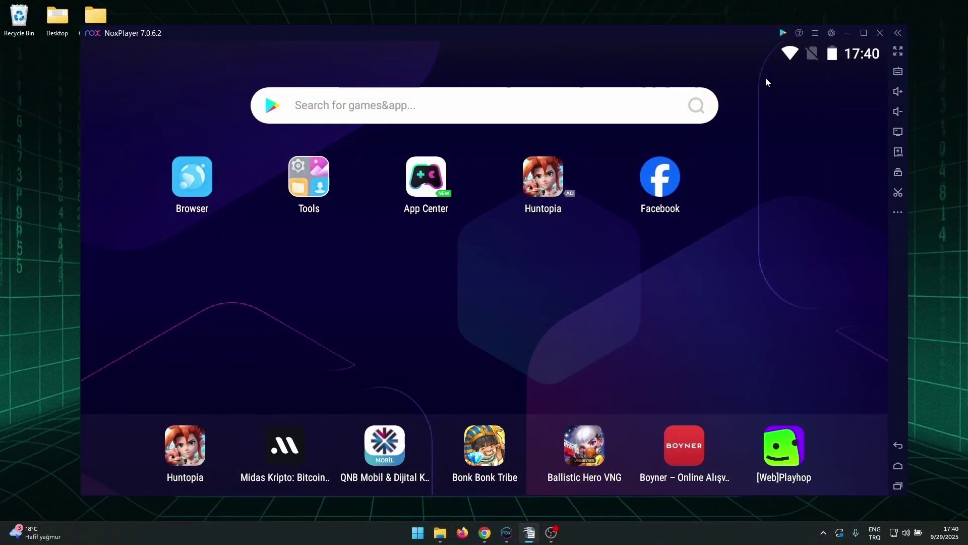
Look through the emulator's performance, gaming, device and display settings.
left_click(832, 33)
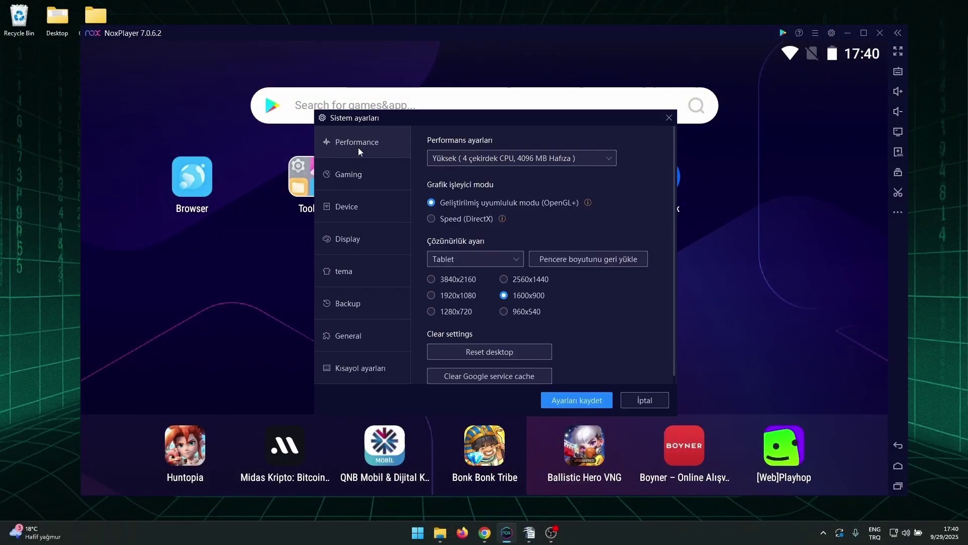
left_click(380, 181)
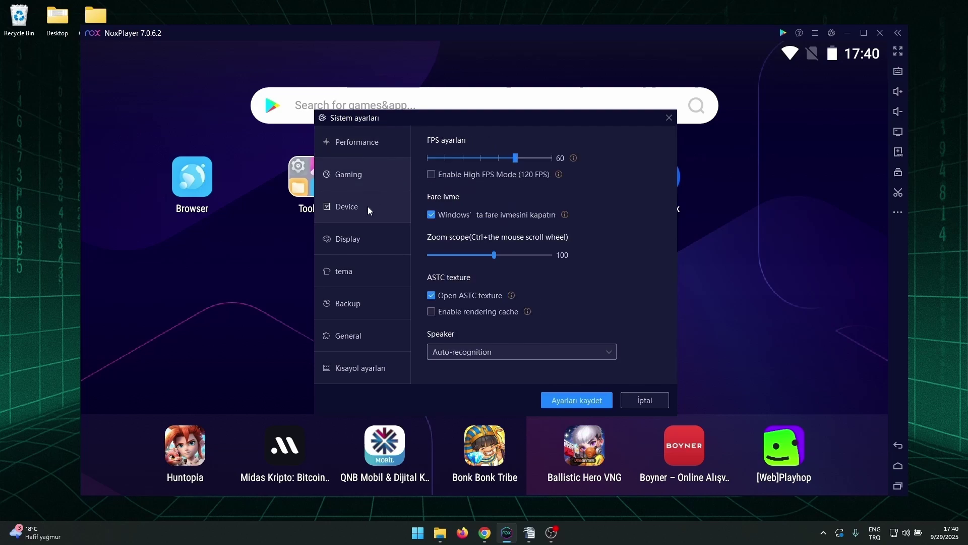
left_click(368, 208)
left_click(362, 240)
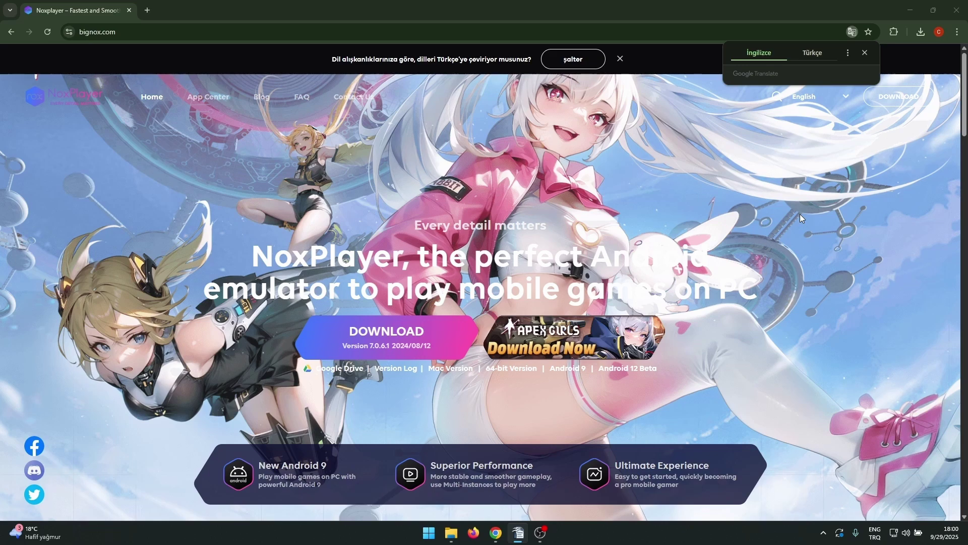
Download the NoxPlayer installer from the bignox.com homepage in the browser and run it.
left_click(396, 332)
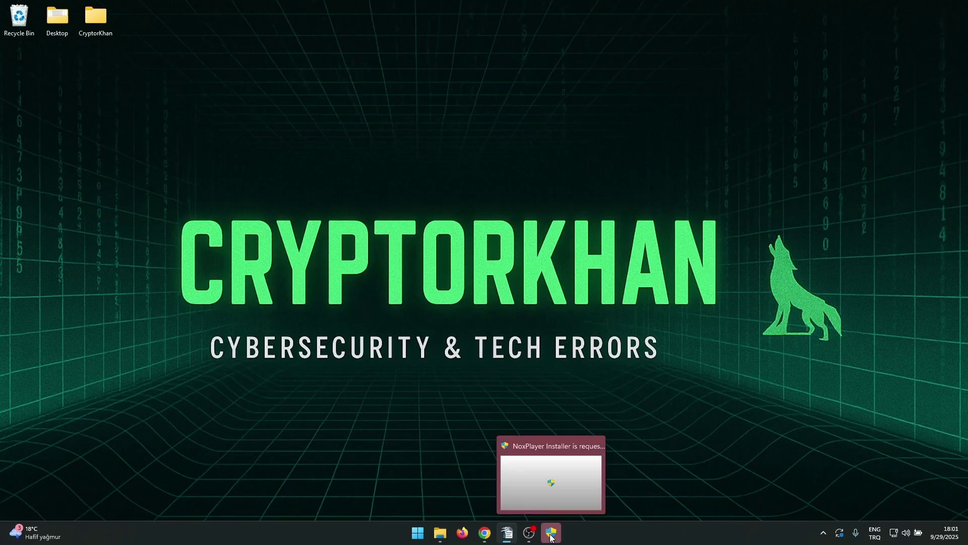
left_click(551, 537)
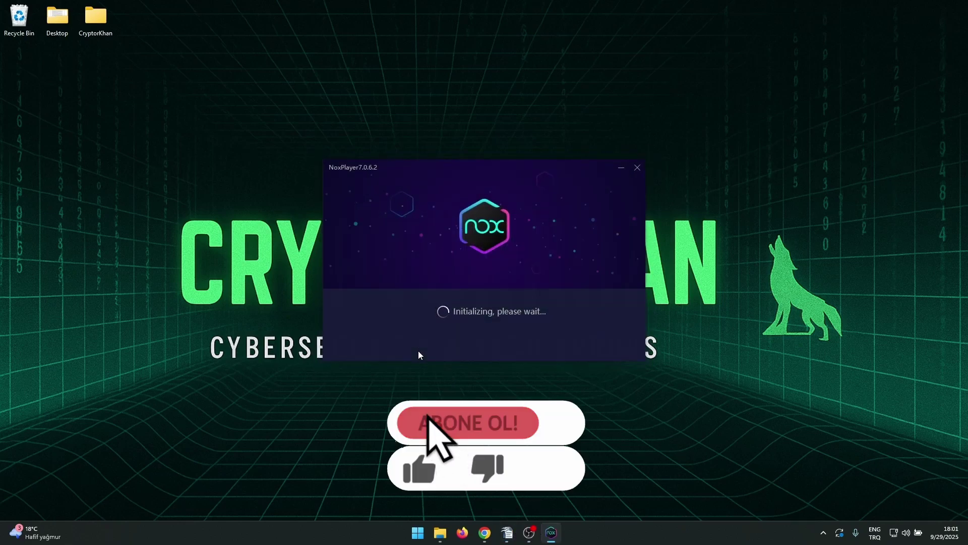
Install NoxPlayer in D:\Program Files\Nox without a desktop shortcut or taskbar entry, rejecting the Opera GX offer.
left_click(620, 347)
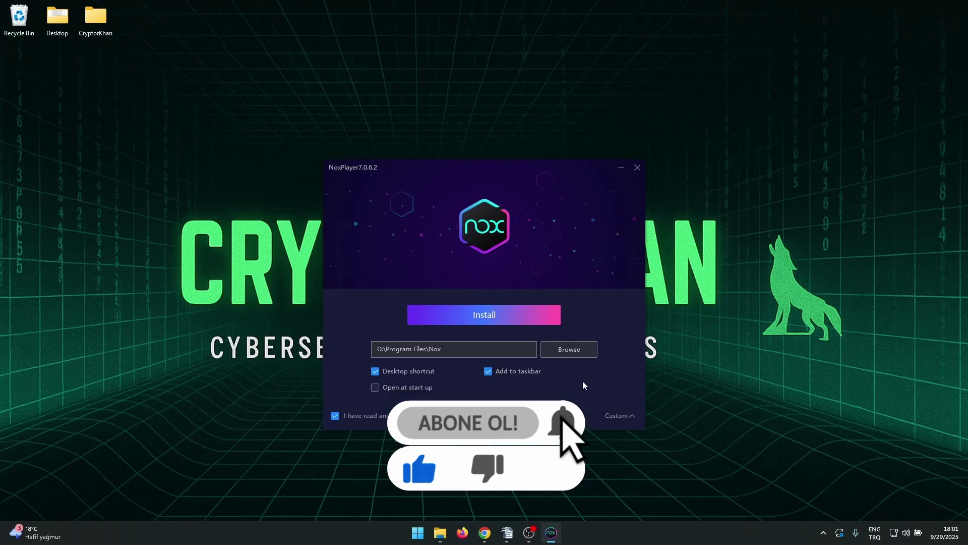
left_click(488, 371)
left_click(375, 371)
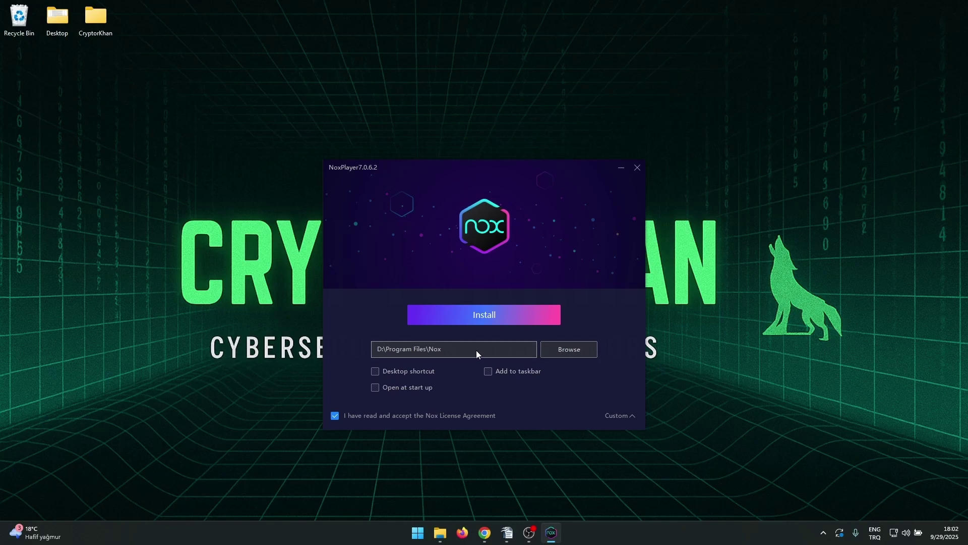
left_click(492, 313)
left_click(548, 370)
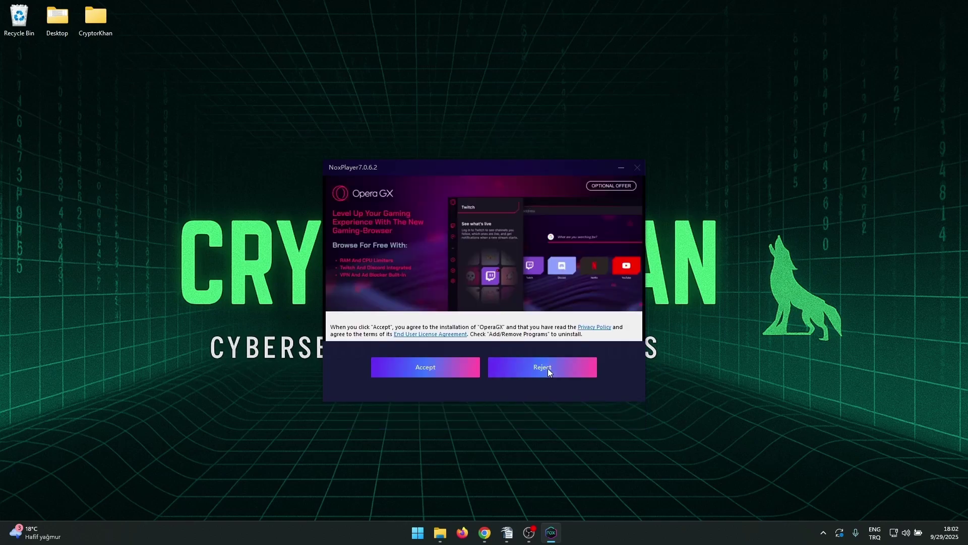
left_click(548, 371)
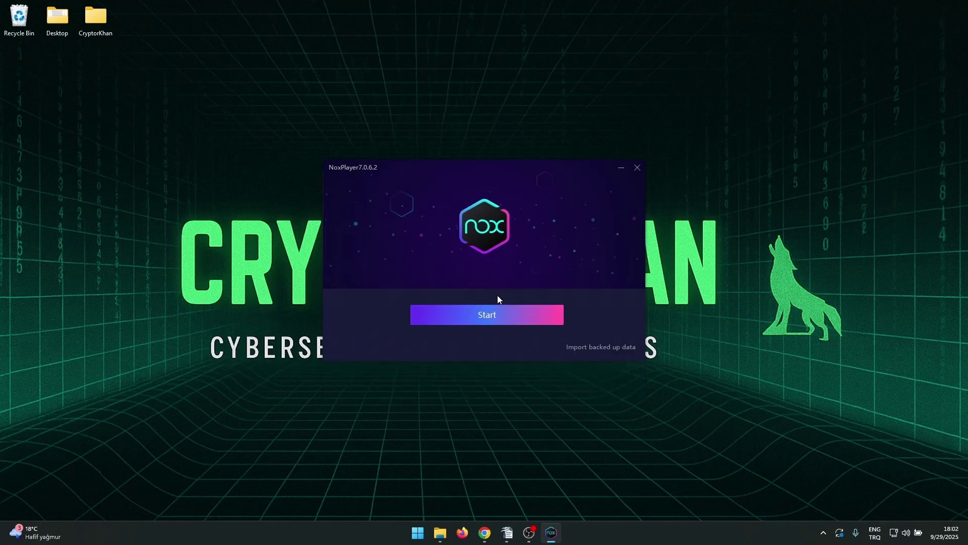
Start NoxPlayer and begin the Google Play login.
left_click(487, 315)
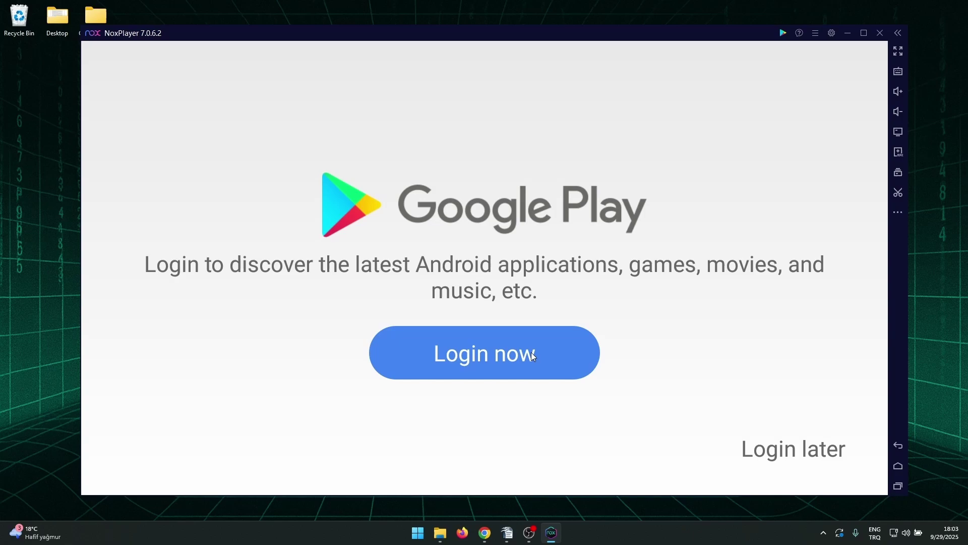
left_click(533, 356)
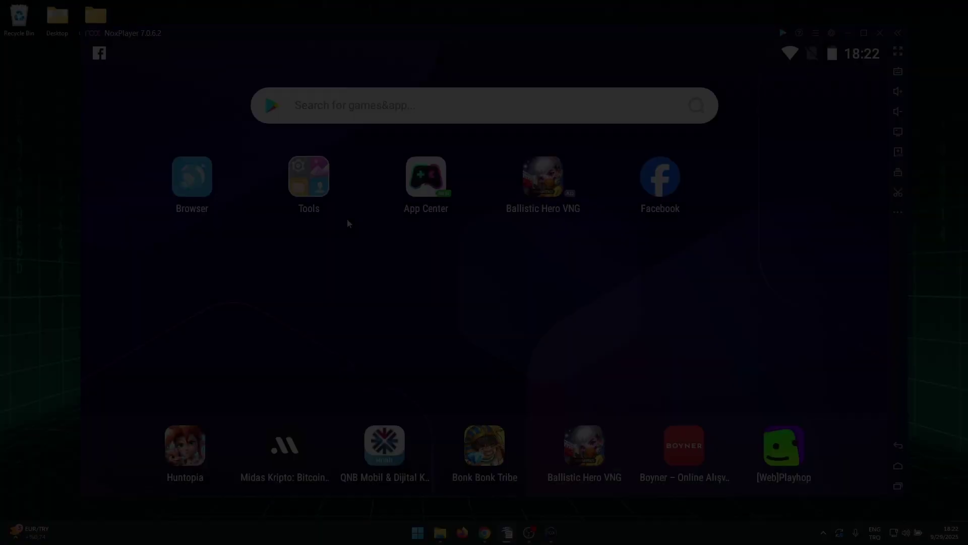
Open the Play Store from the Tools folder to view its start page and return to the home screen.
left_click(310, 184)
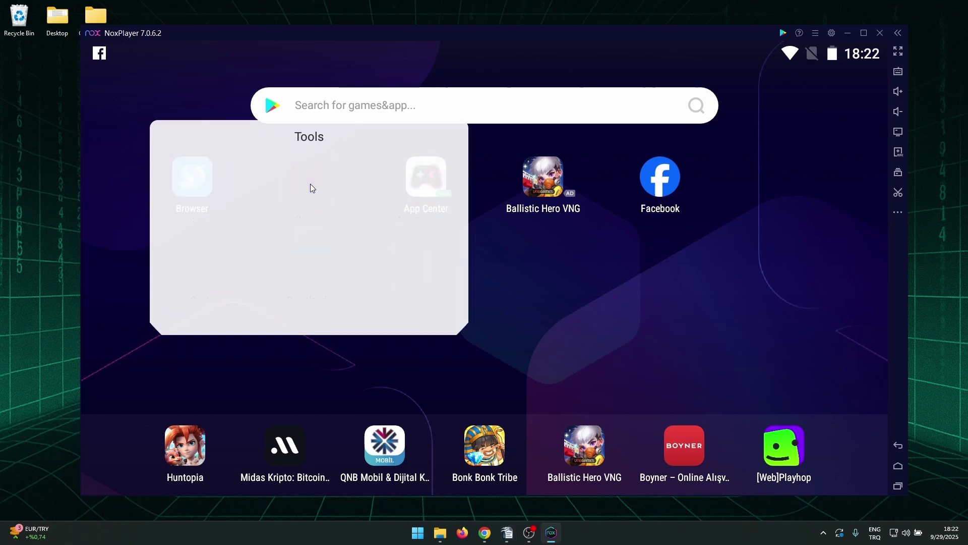
left_click_drag(382, 237, 214, 238)
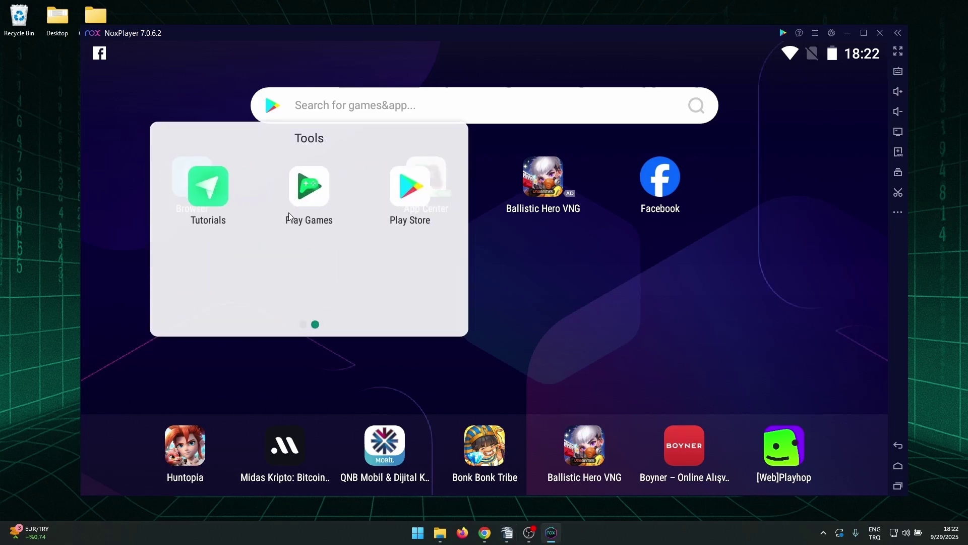
left_click(401, 201)
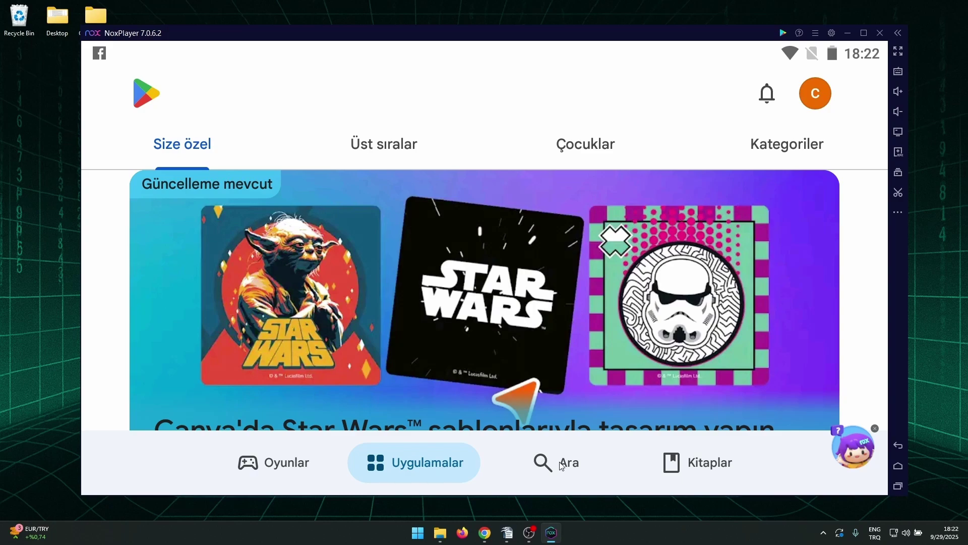
key("Escape")
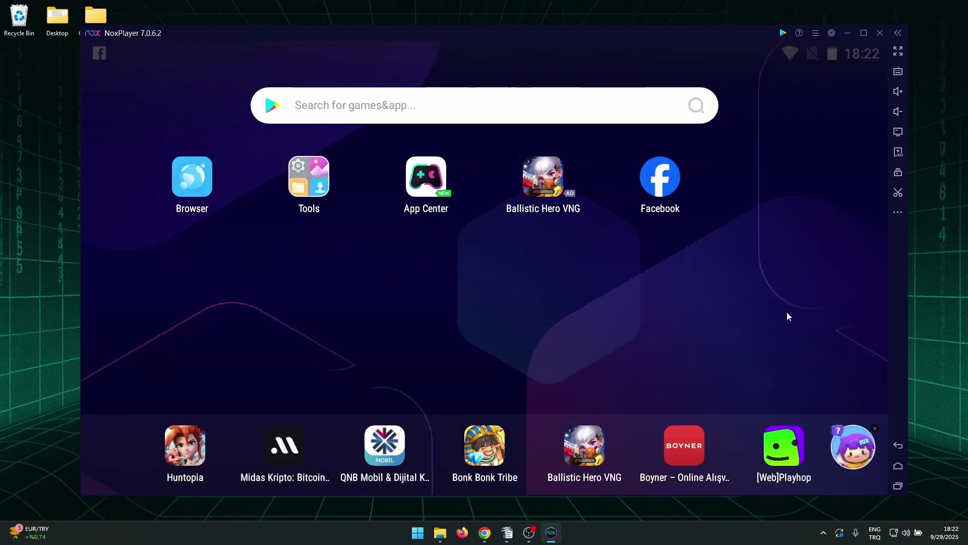
Set the emulator's performance profile to Orta (2 CPU cores, 3072 MB memory) in the system settings.
left_click(831, 33)
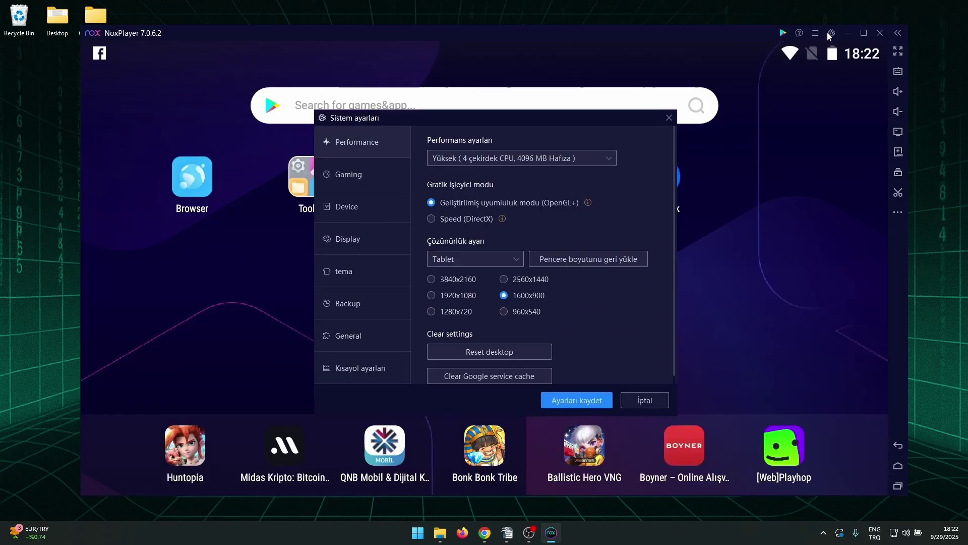
left_click(606, 159)
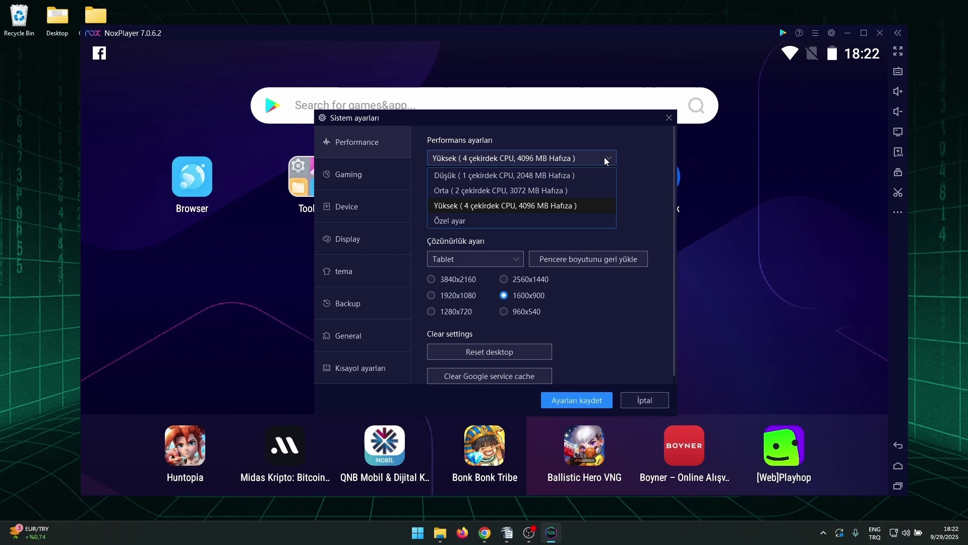
left_click(471, 191)
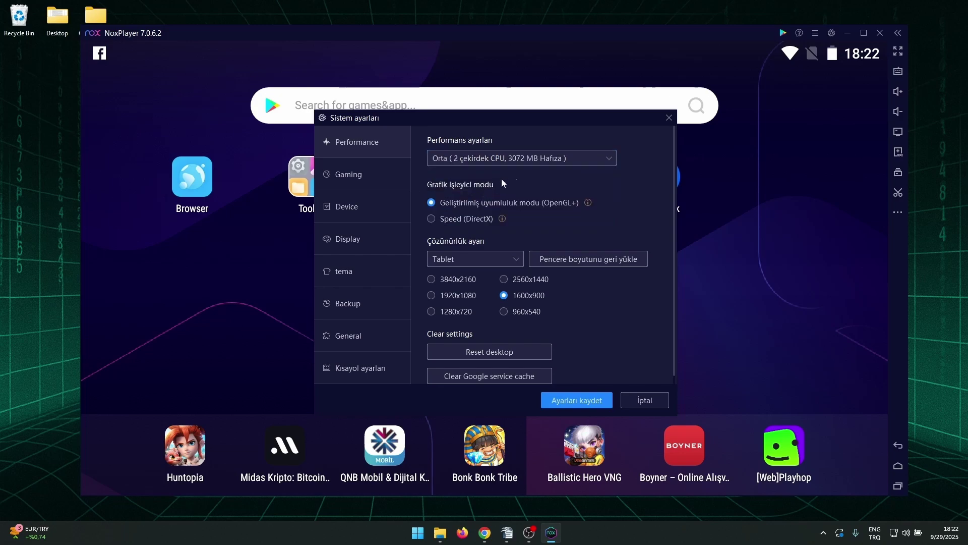
left_click(561, 158)
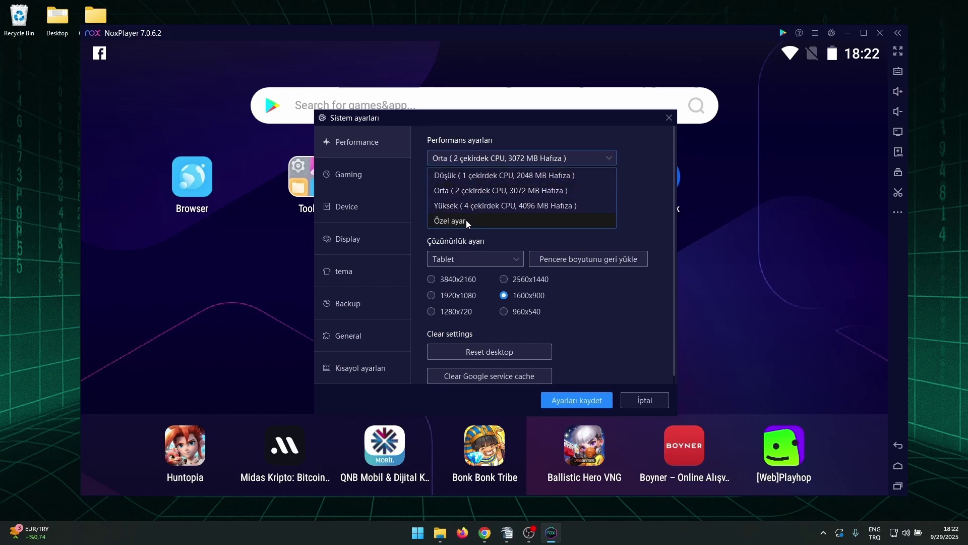
left_click(467, 220)
left_click(549, 161)
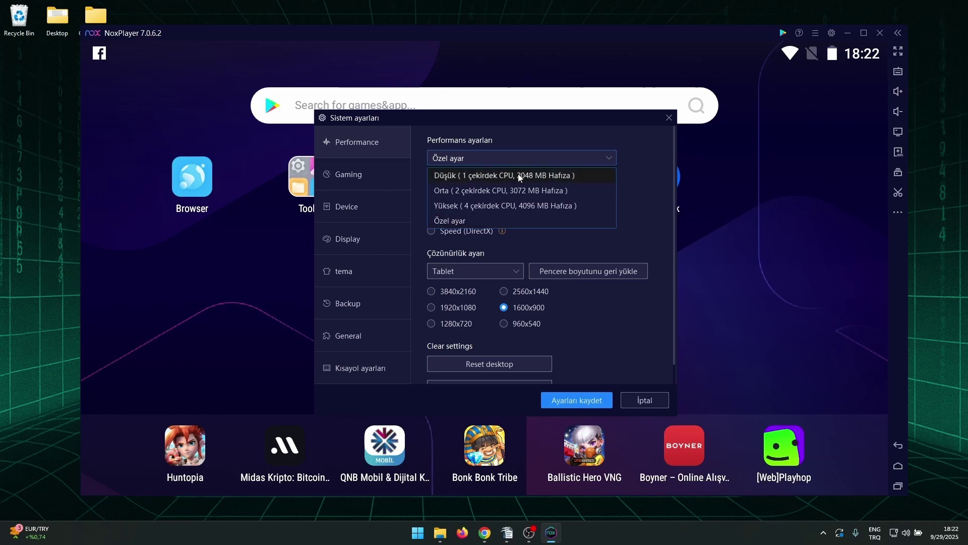
left_click(518, 174)
left_click(539, 159)
left_click(500, 190)
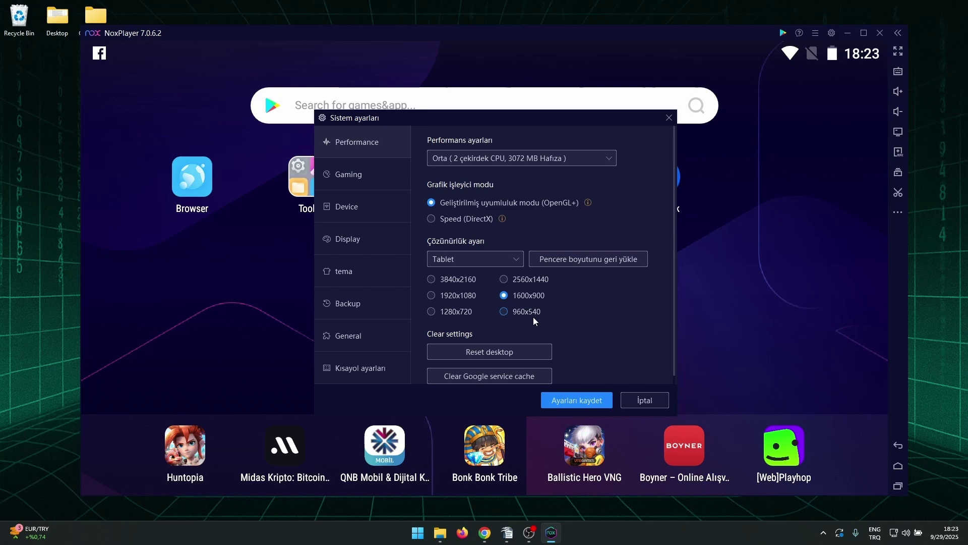
Review the gaming, device, display, theme, backup and general options in the system settings.
left_click(386, 179)
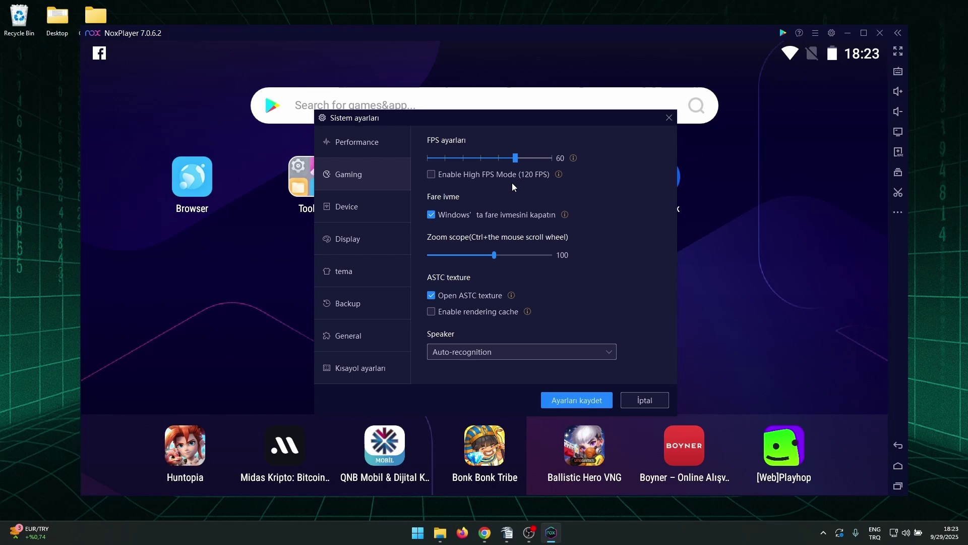
left_click(374, 204)
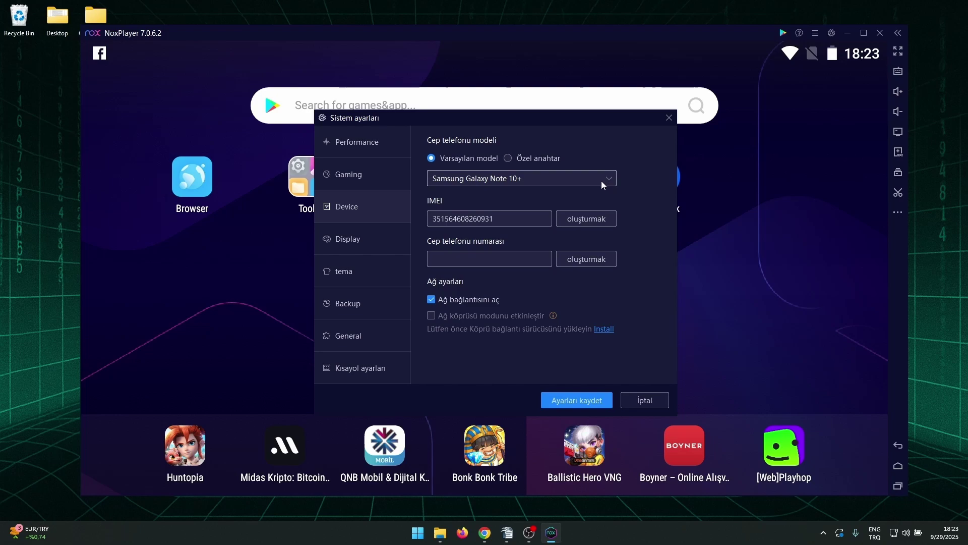
left_click(348, 239)
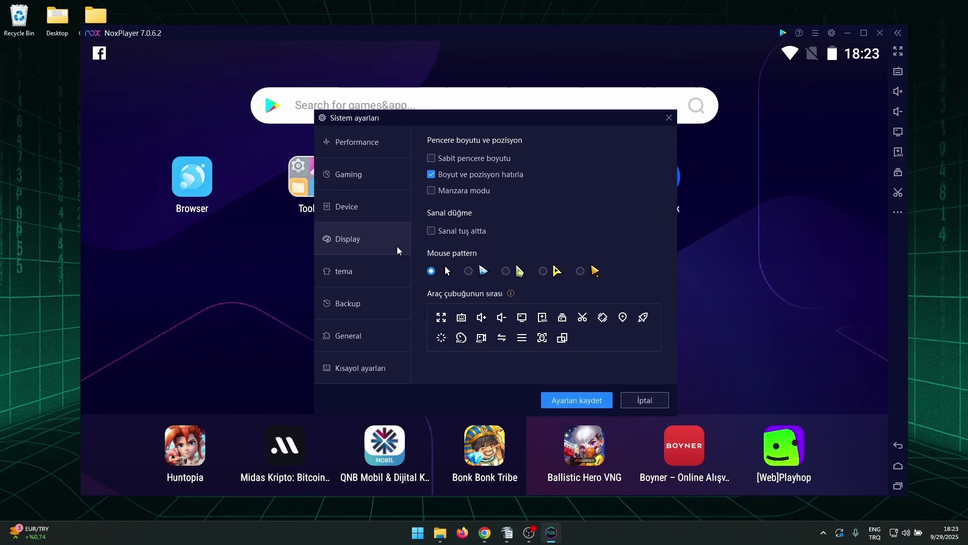
left_click(365, 273)
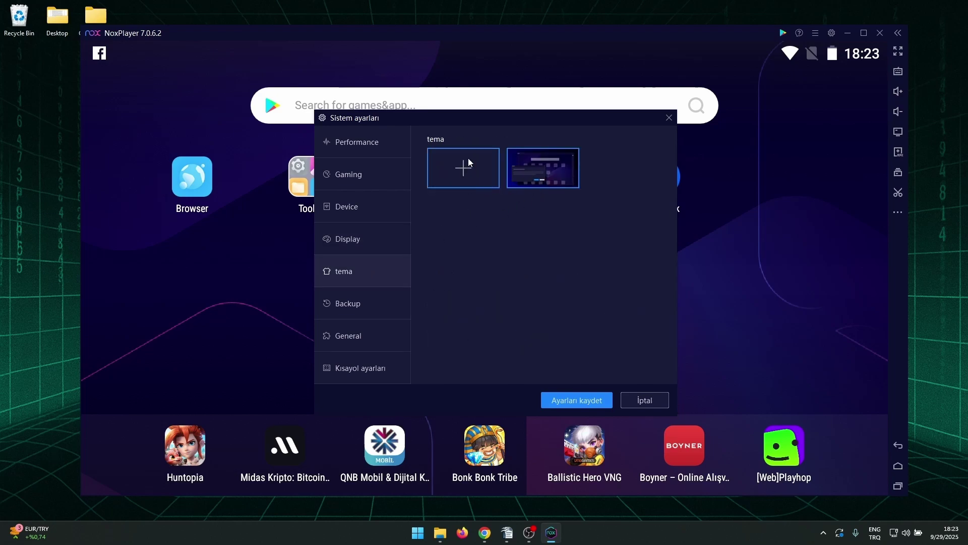
left_click(368, 305)
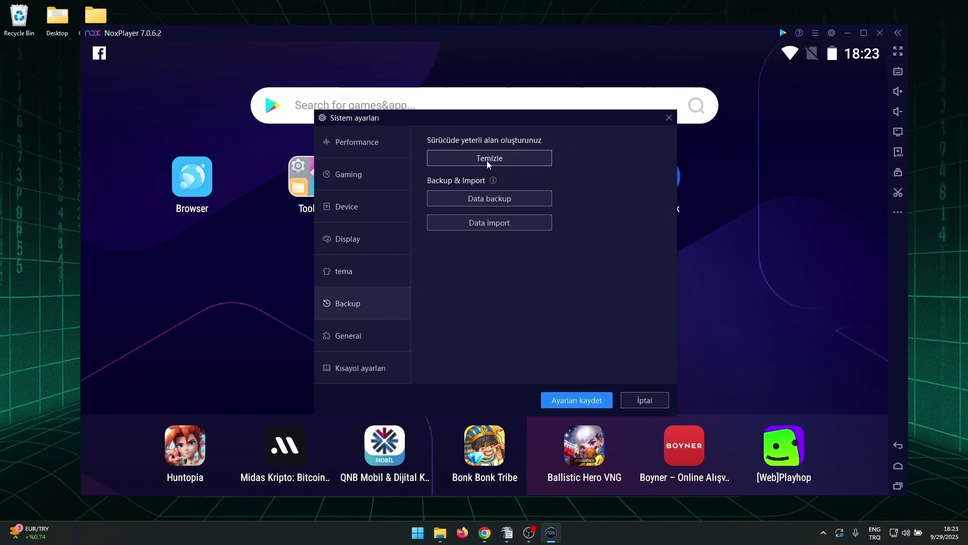
left_click(370, 335)
scroll(483, 278, "down", 2)
scroll(483, 278, "up", 2)
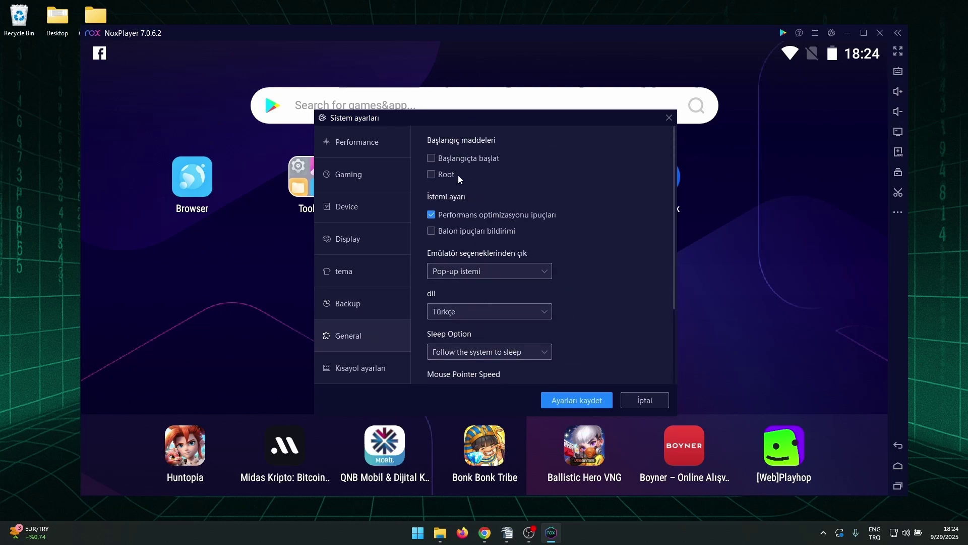
scroll(498, 264, "down", 2)
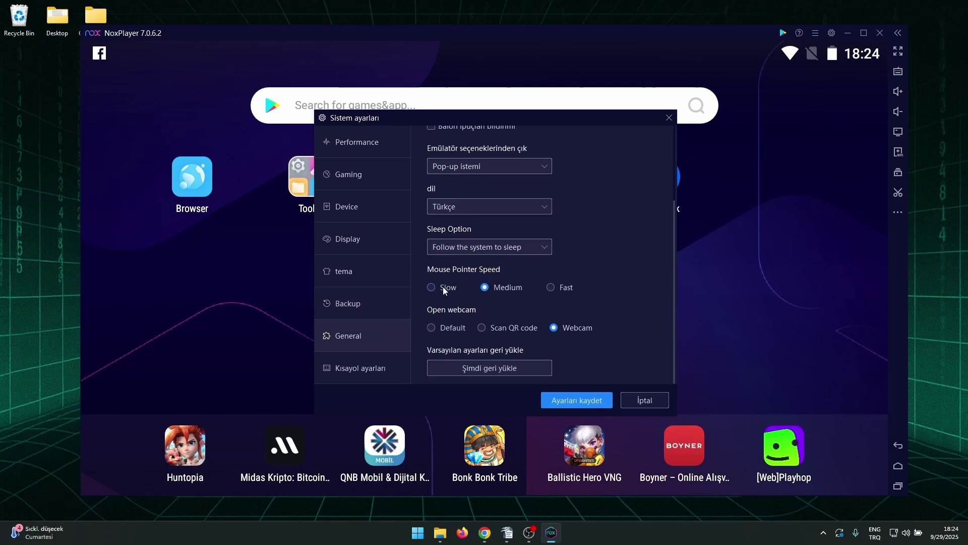
Review the keyboard shortcut settings and save the system settings.
left_click(372, 372)
scroll(546, 223, "down", 3)
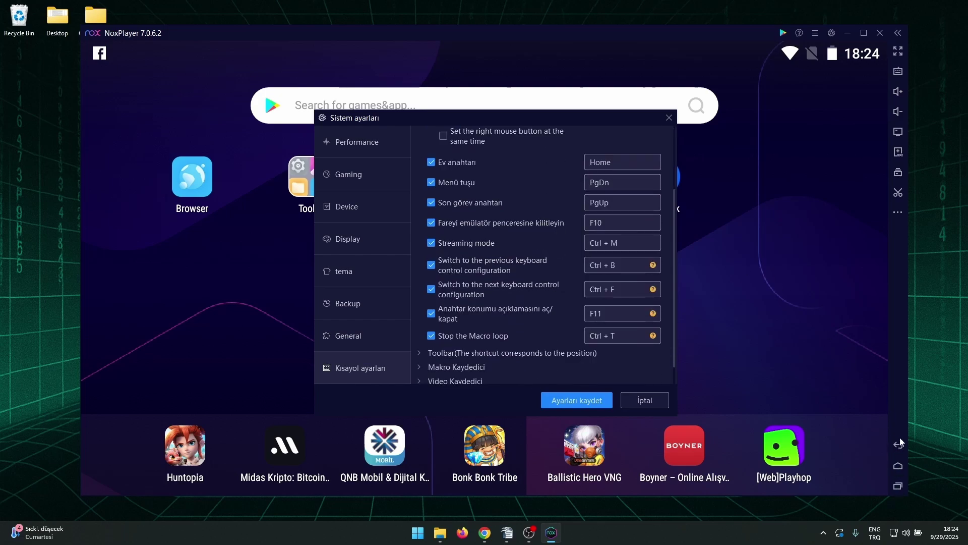
scroll(601, 393, "down", 1)
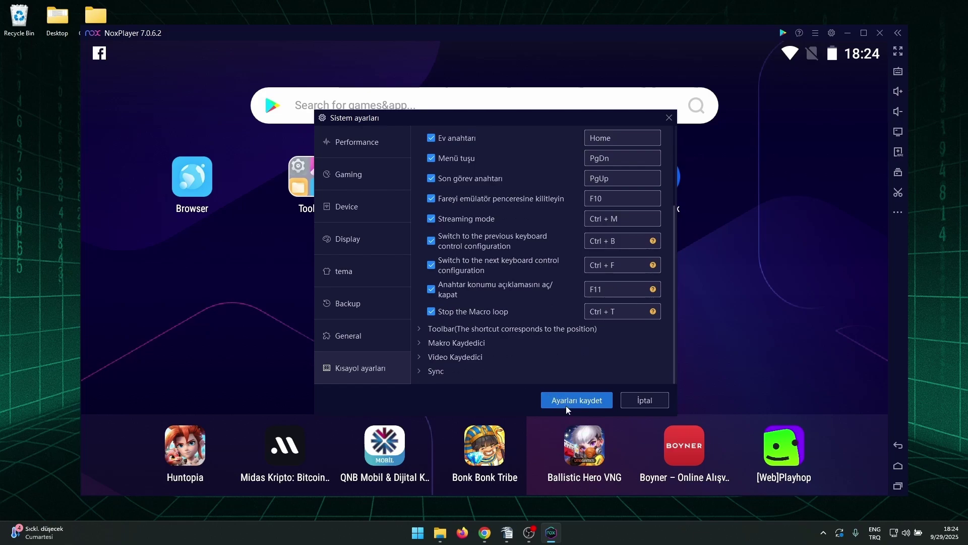
left_click(566, 402)
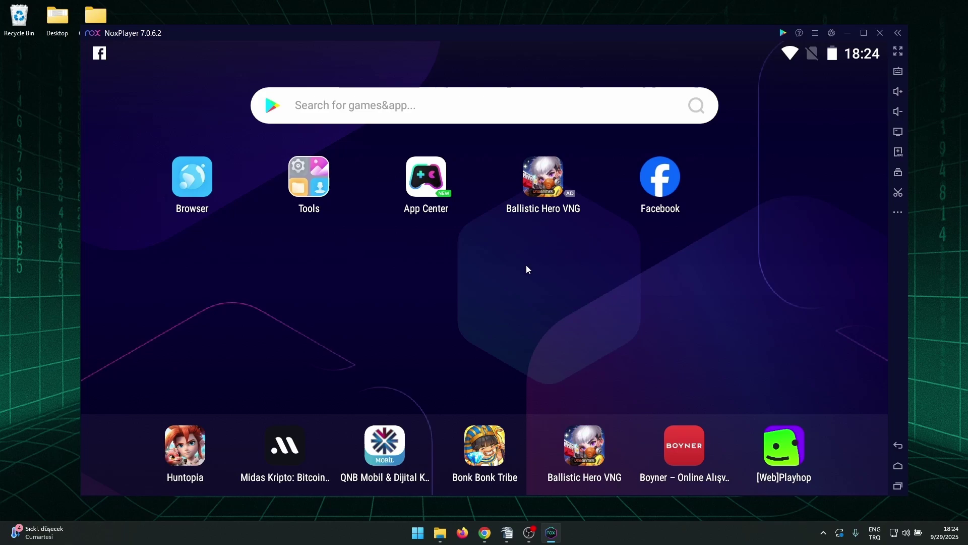
Check the running processes and their resource use in Windows Task Manager and close it.
key("ctrl+shift+Escape")
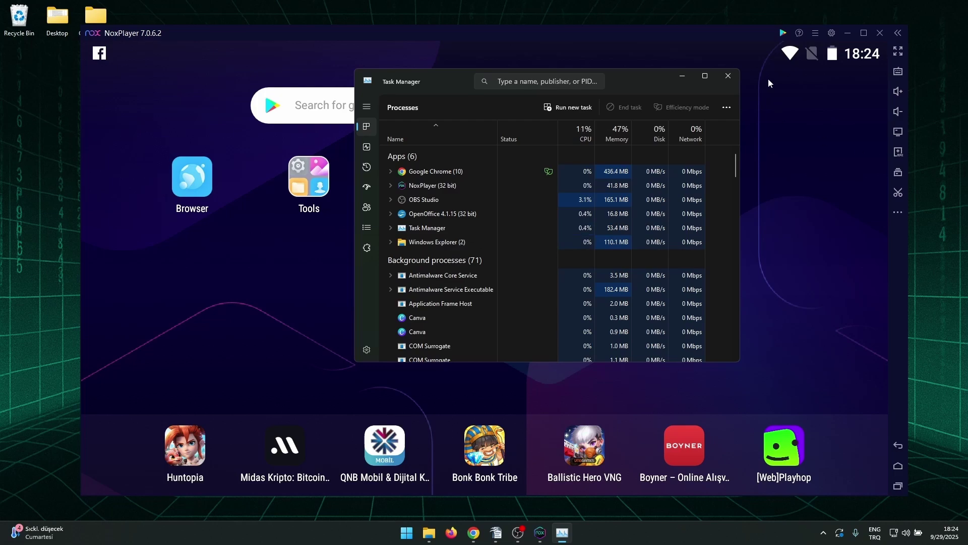
left_click(728, 76)
Run the Temizle disk cleanup from the backup section of the emulator's system settings.
left_click(831, 34)
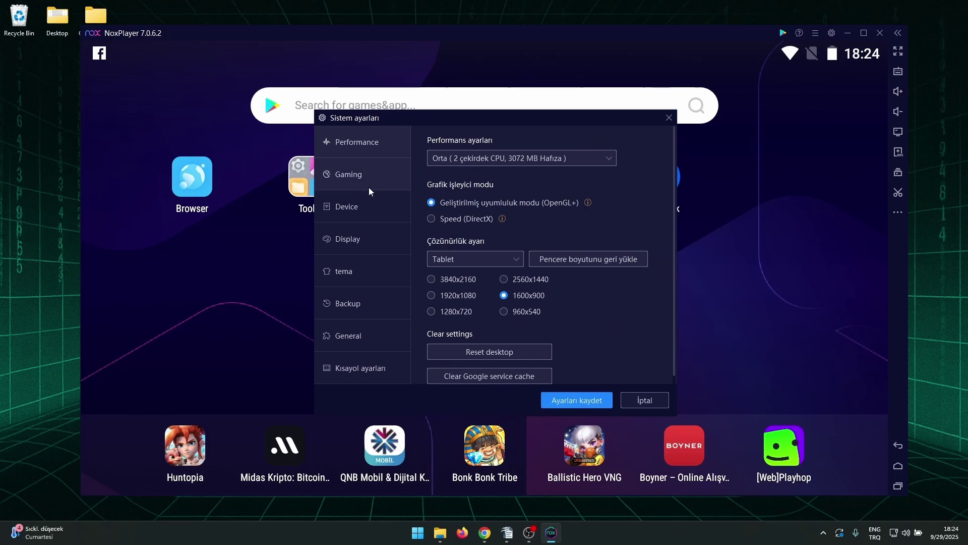
left_click(362, 335)
left_click(352, 303)
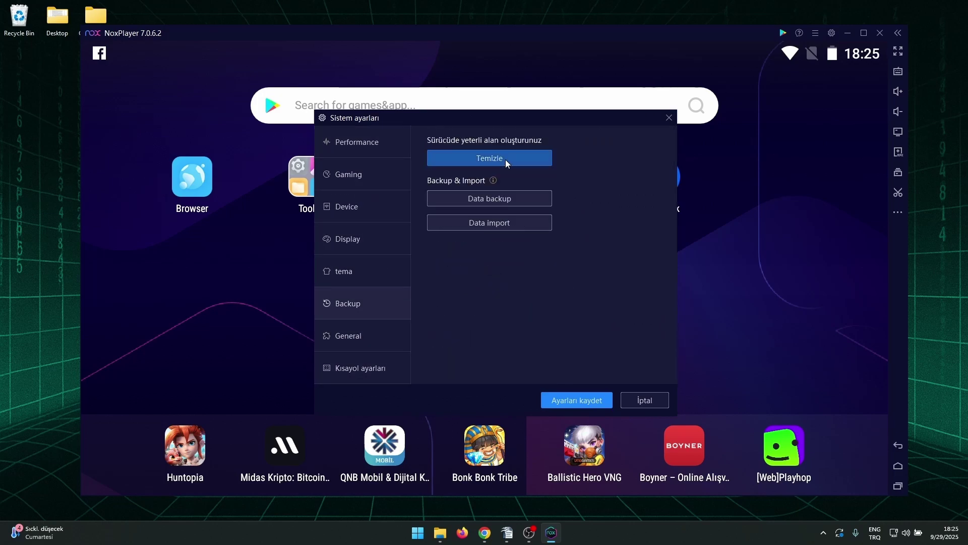
left_click(506, 160)
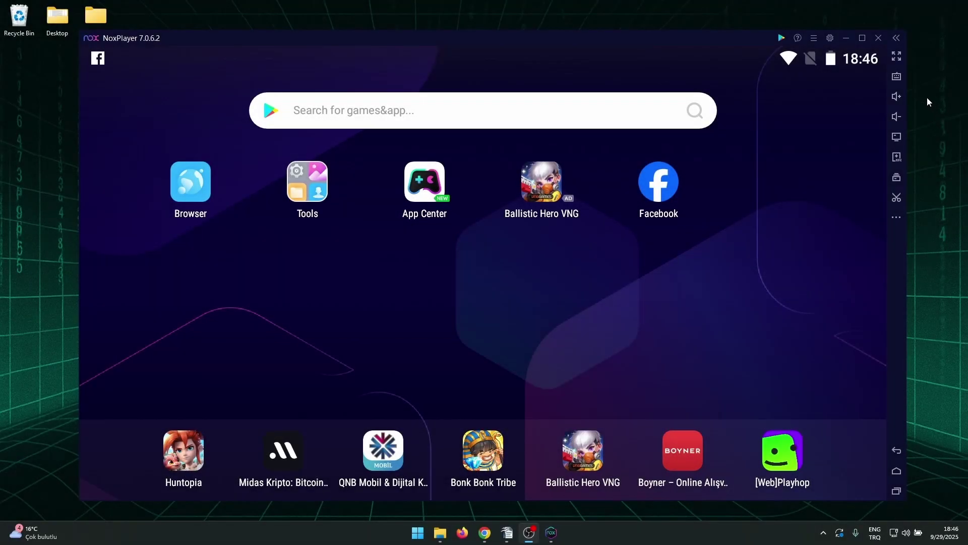
Place a Fire control and a WASD D-pad on the emulator screen in the keyboard mapping editor.
left_click(897, 77)
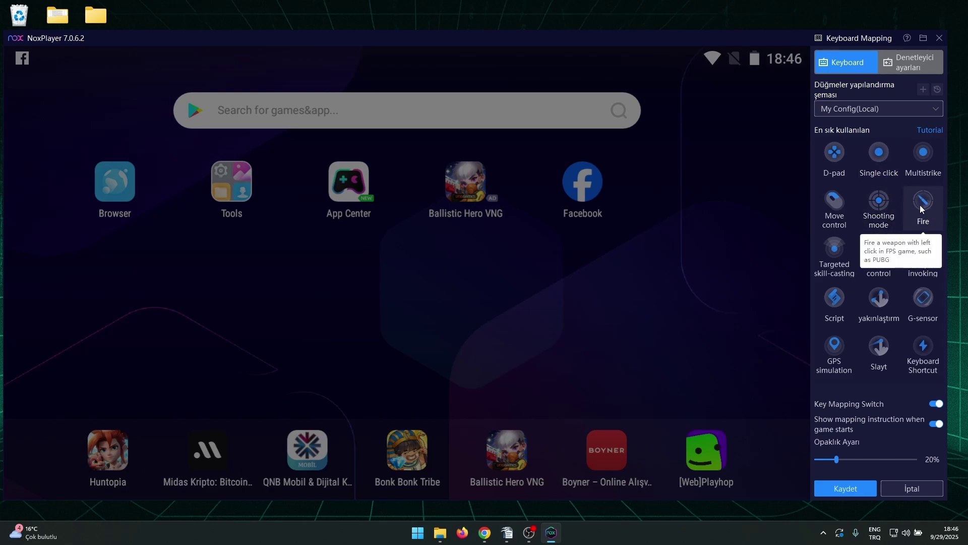
left_click_drag(921, 207, 678, 218)
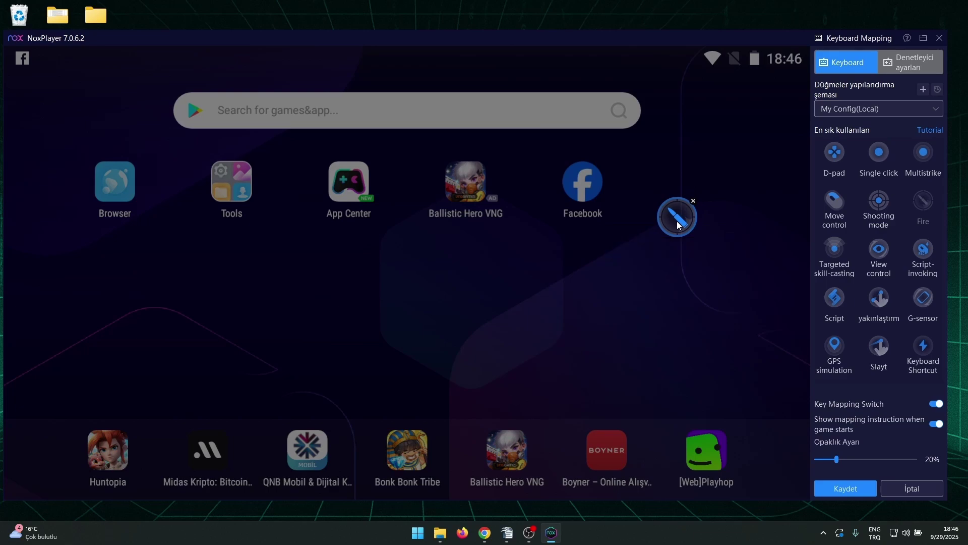
left_click_drag(834, 151, 150, 286)
left_click(158, 261)
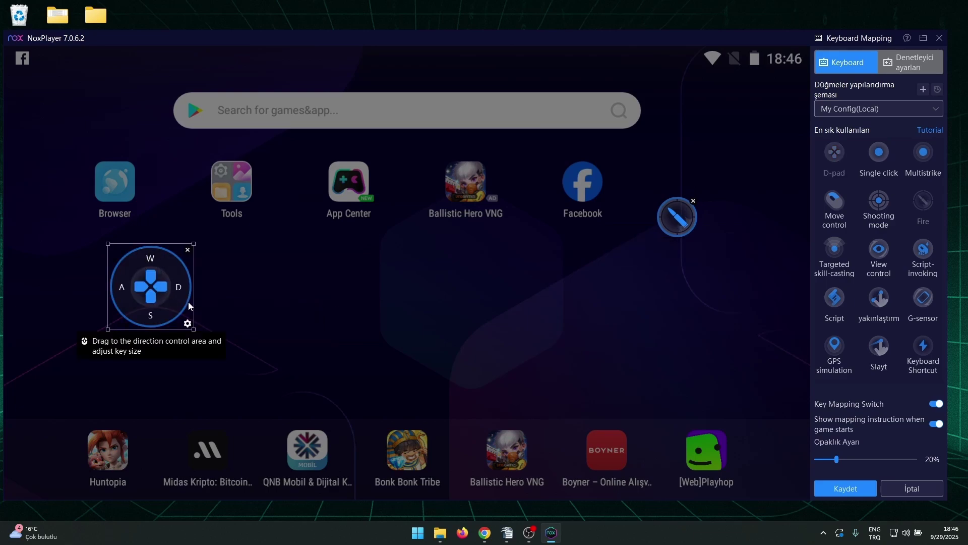
Remove the D-pad and Fire controls from the keyboard mapping and close the editor.
left_click(188, 250)
left_click(694, 200)
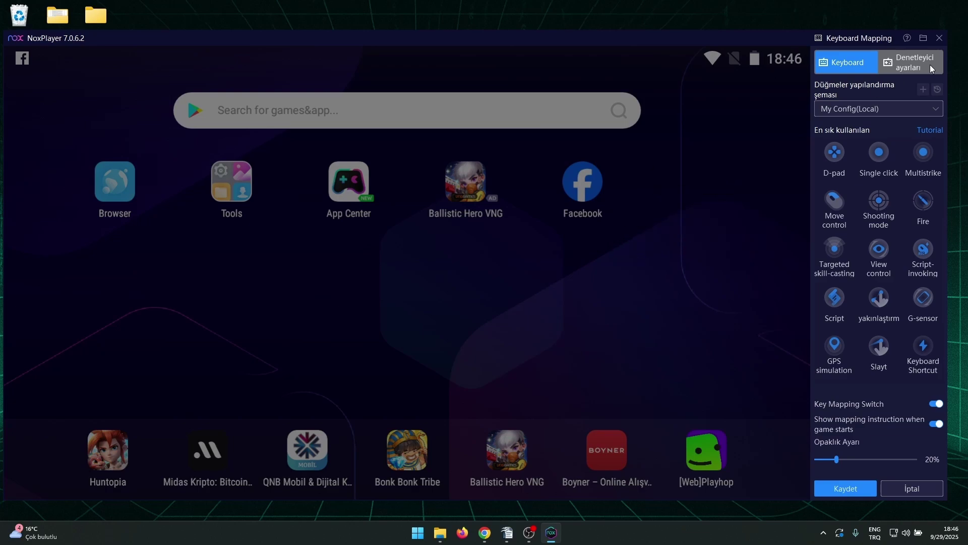
left_click(939, 40)
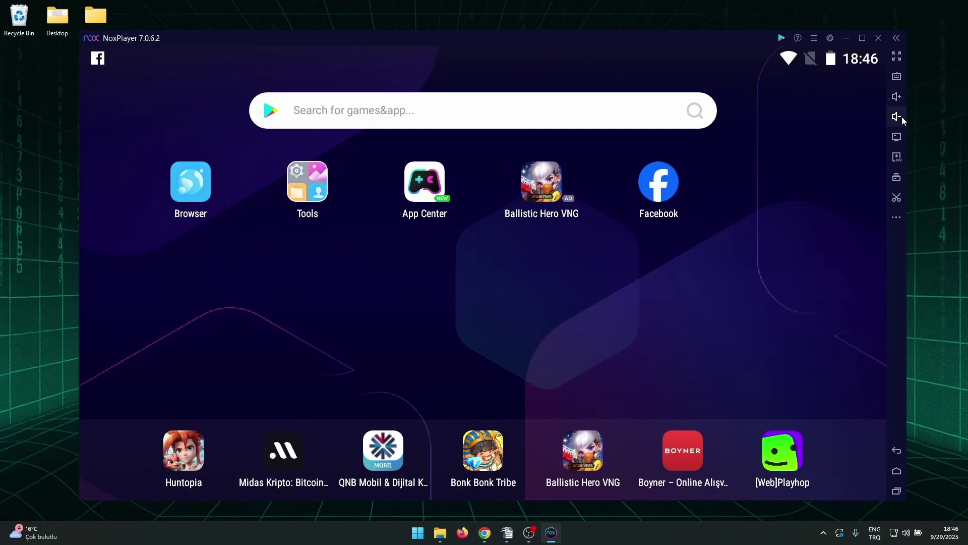
Look at the shared folder settings and the APK file chooser, closing both without changes.
left_click(896, 137)
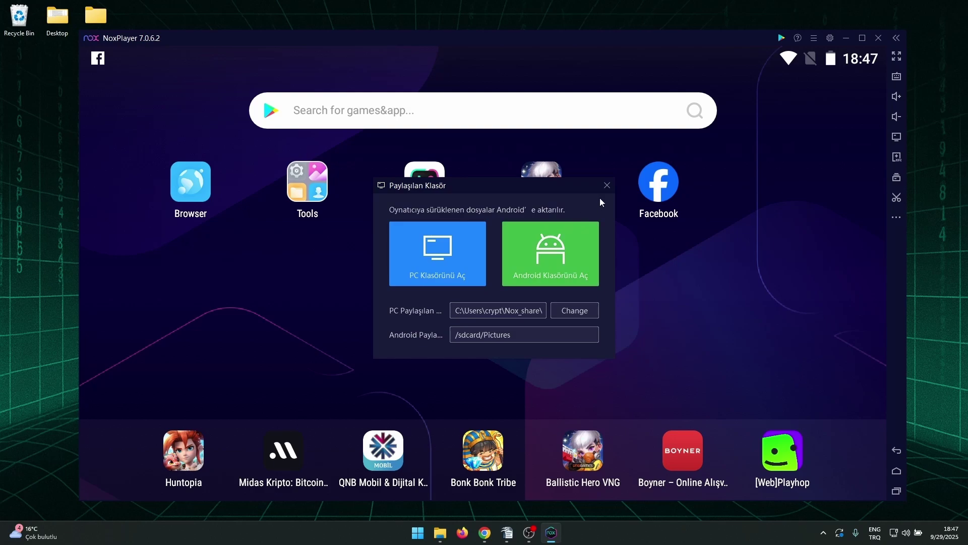
left_click(607, 185)
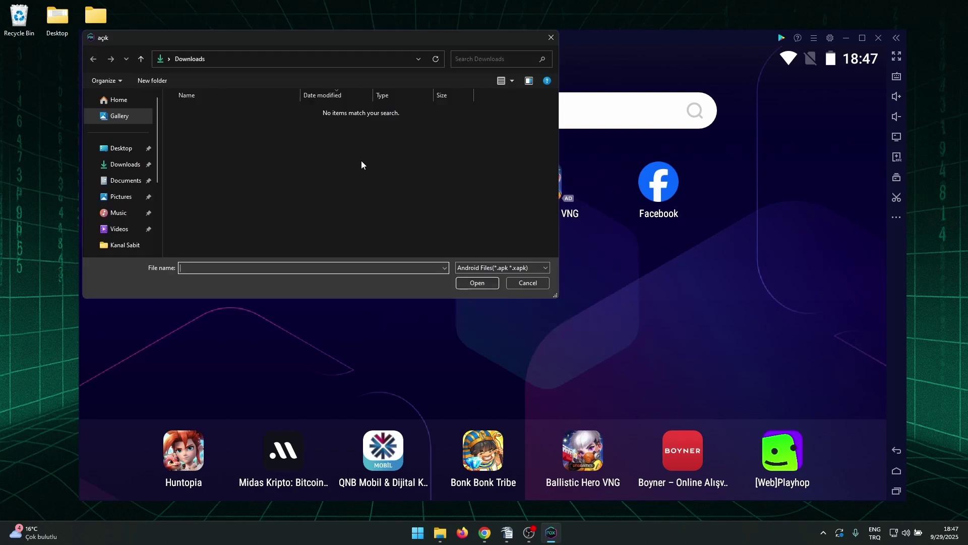
left_click(550, 38)
View the Android versions offered for a new emulator in the multi-instance manager, without adding one.
left_click(897, 177)
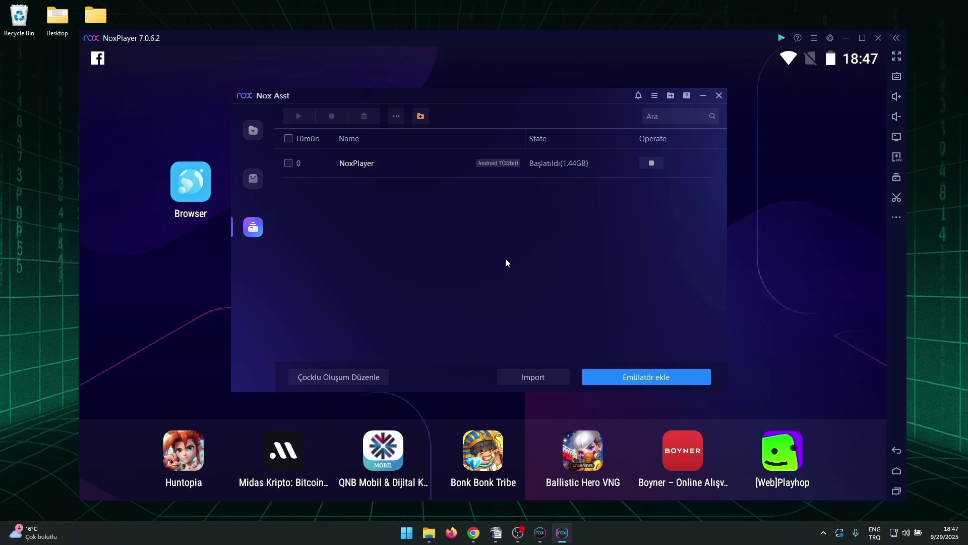
left_click(640, 376)
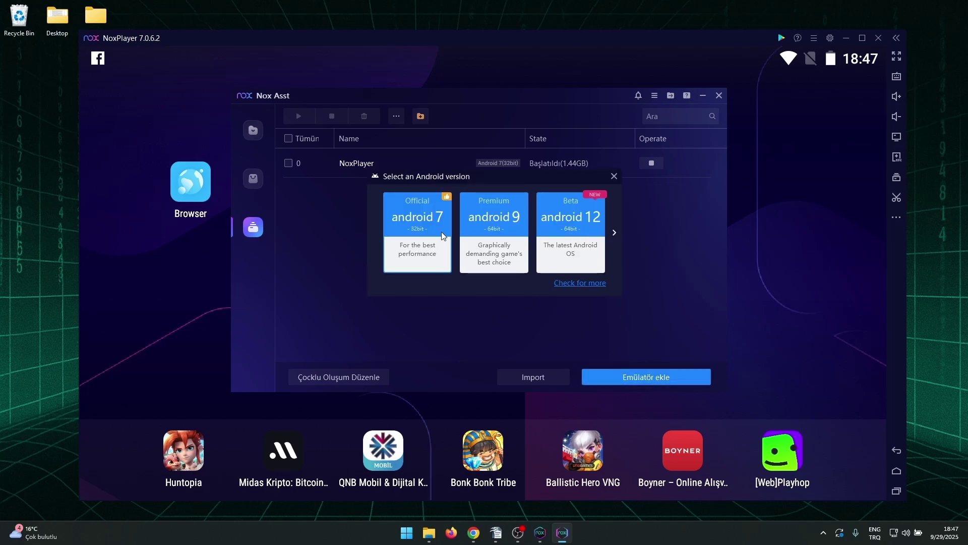
left_click(613, 177)
Capture a screenshot of the emulator's home screen and dismiss the notification.
key("ctrl+0")
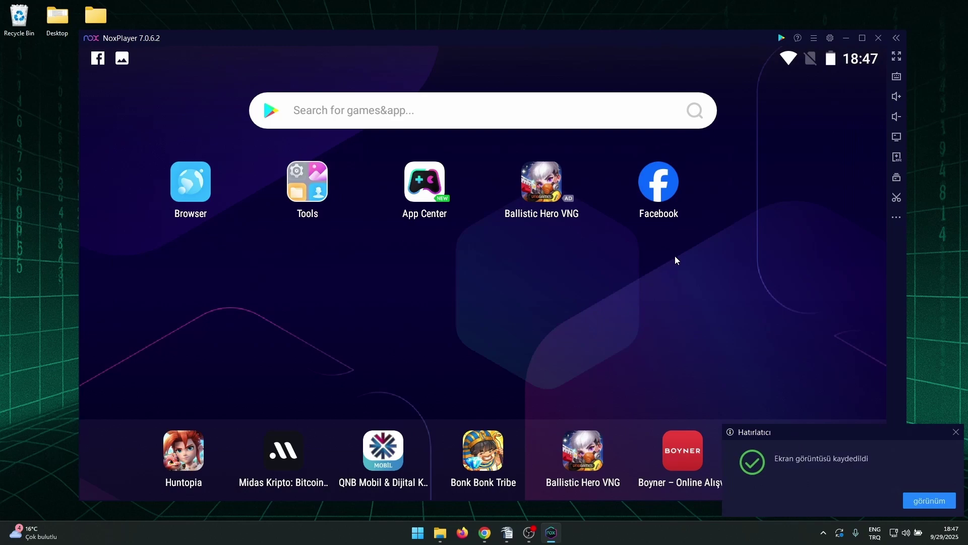
left_click(956, 431)
Close the emulator's background processes with the Cleanup tool.
left_click(898, 221)
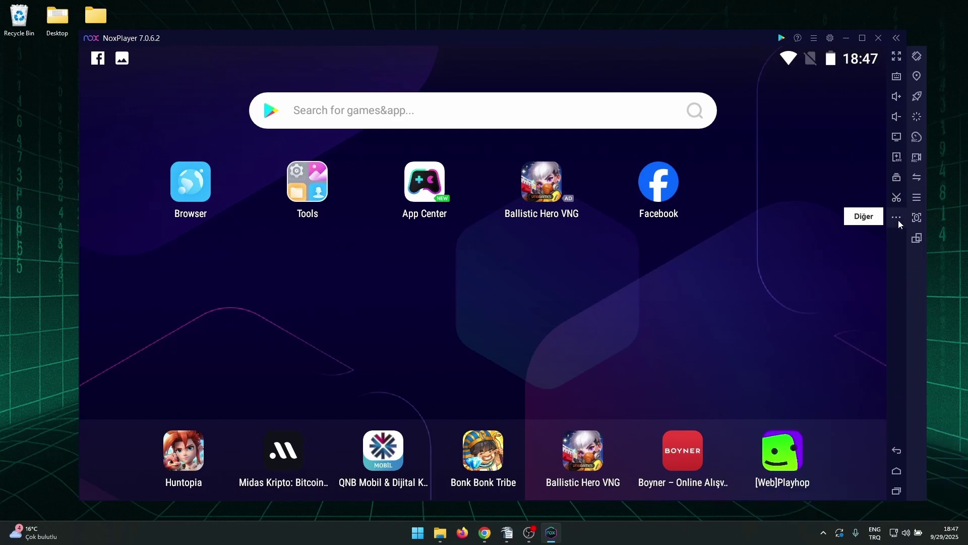
left_click(921, 57)
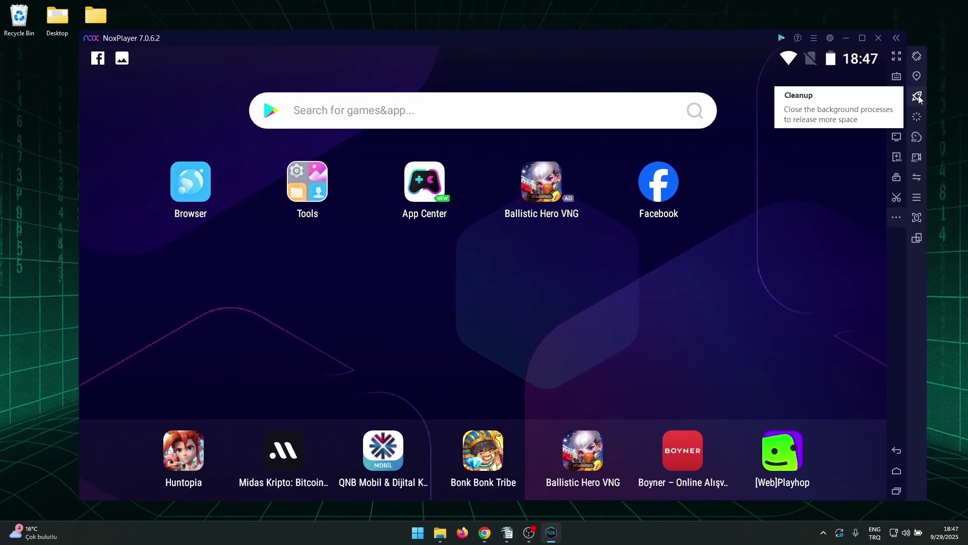
left_click(918, 96)
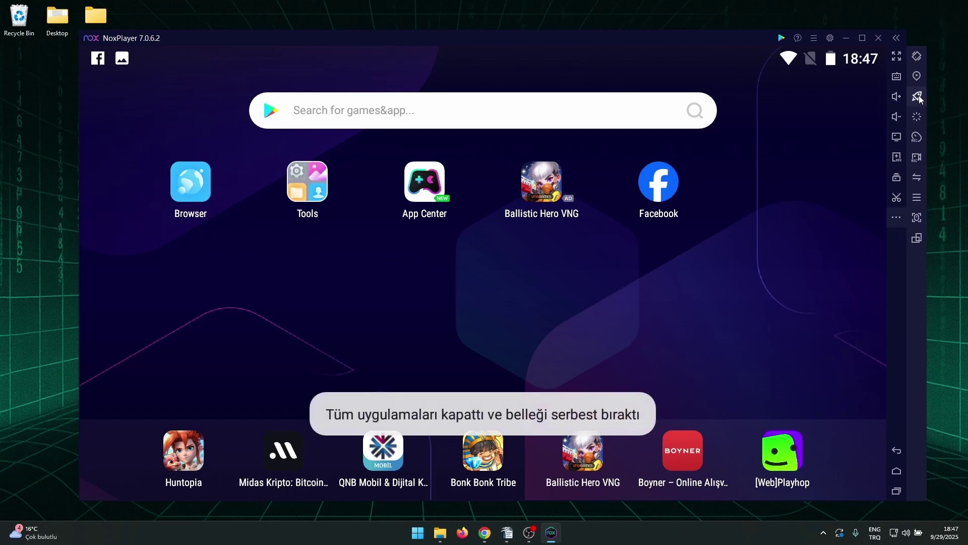
Look at the macro recorder window and close it without recording.
left_click(917, 137)
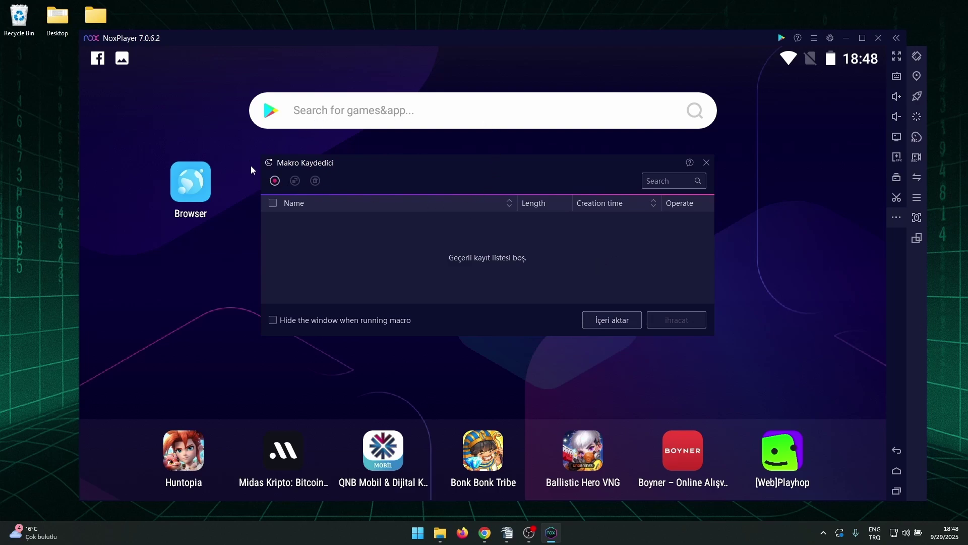
left_click(705, 162)
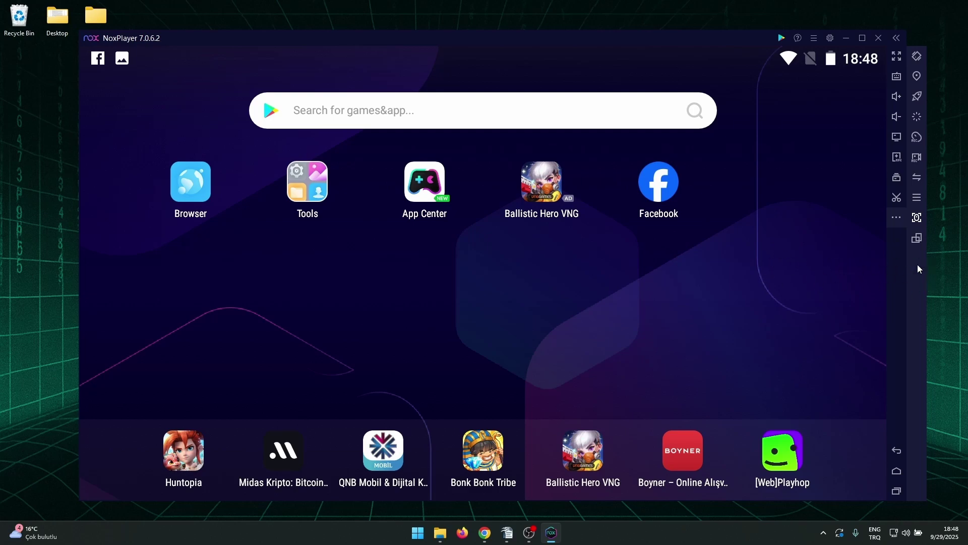
Rotate the emulator window to portrait and back to landscape.
left_click(917, 239)
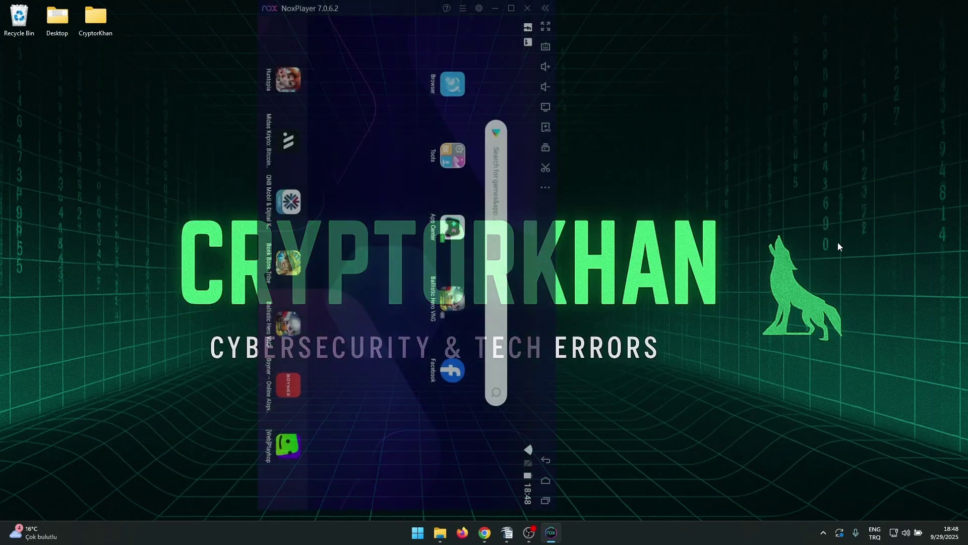
left_click(547, 188)
left_click(566, 211)
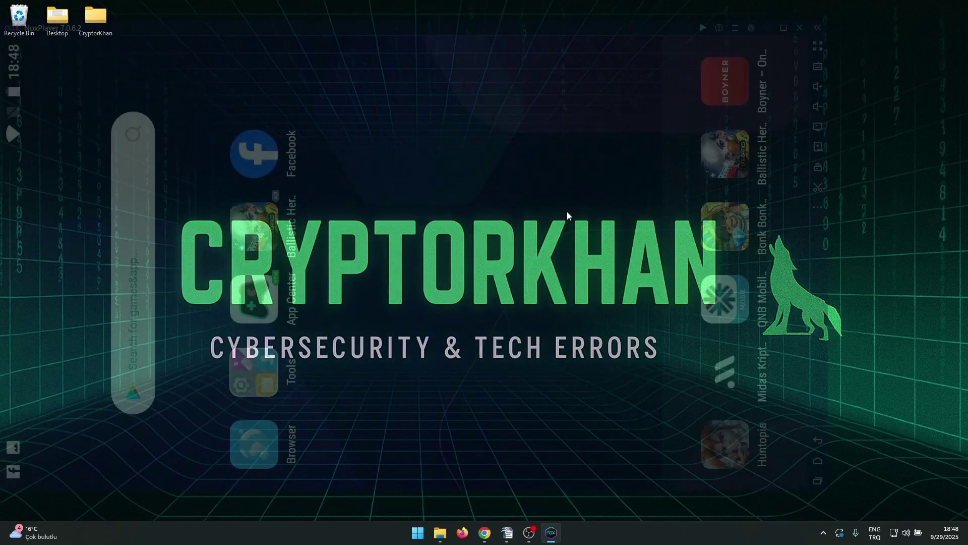